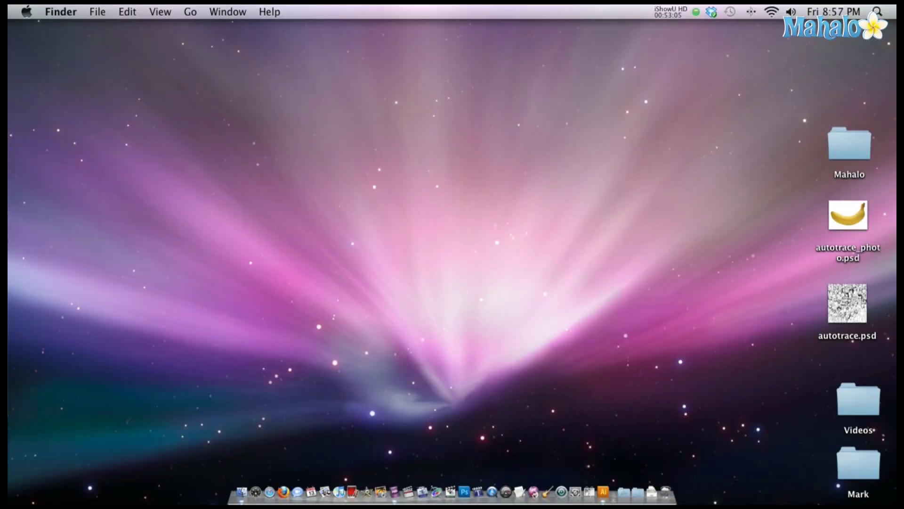
Open autotrace.psd from the desktop in Illustrator CS5 by dropping it on the Dock icon.
left_click_drag(847, 304, 603, 490)
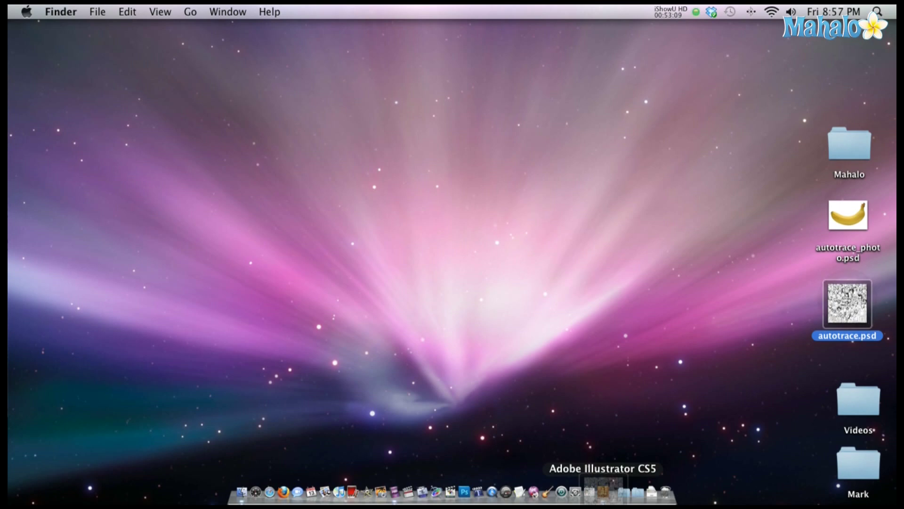
left_click_drag(603, 490, 603, 490)
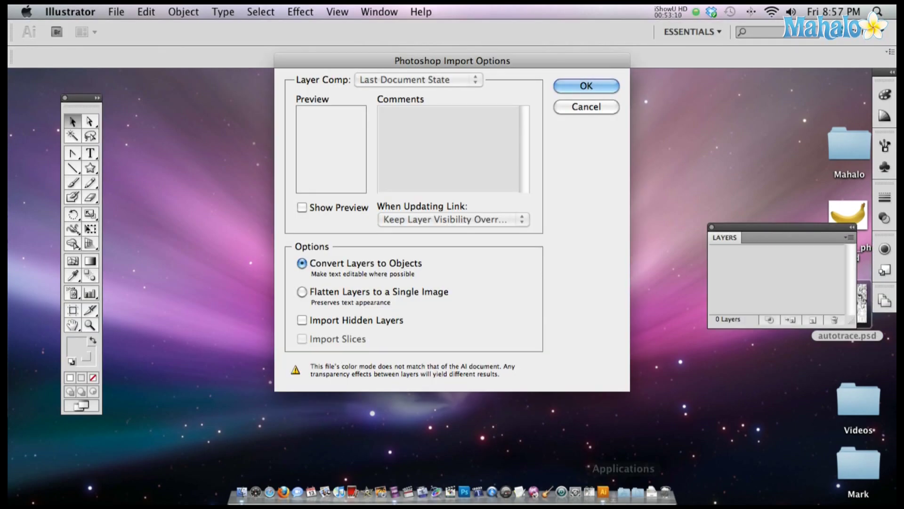
Accept the Photoshop import options and zoom out to show the whole artboard.
left_click(597, 84)
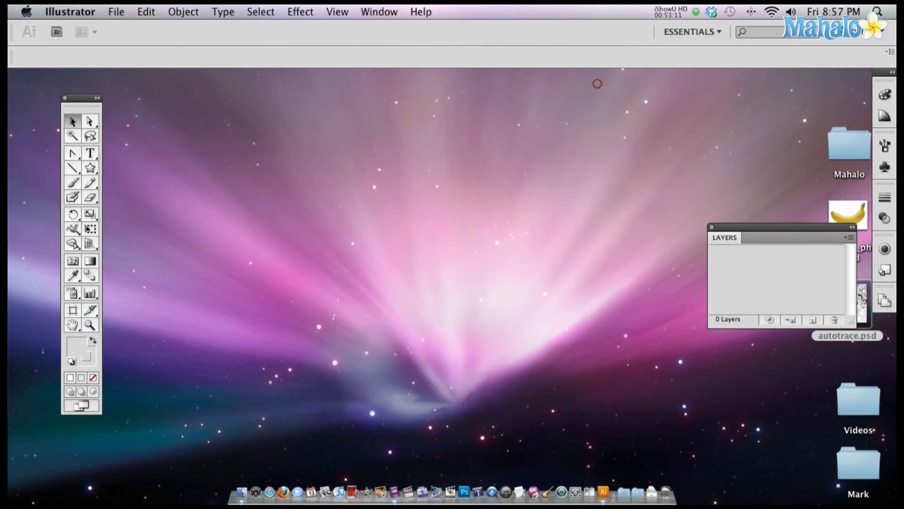
key("super+minus")
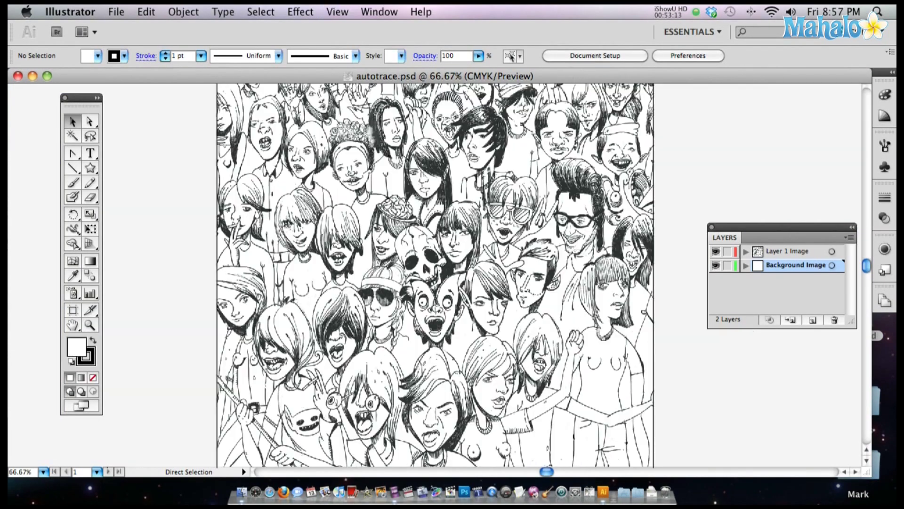
key("super+minus")
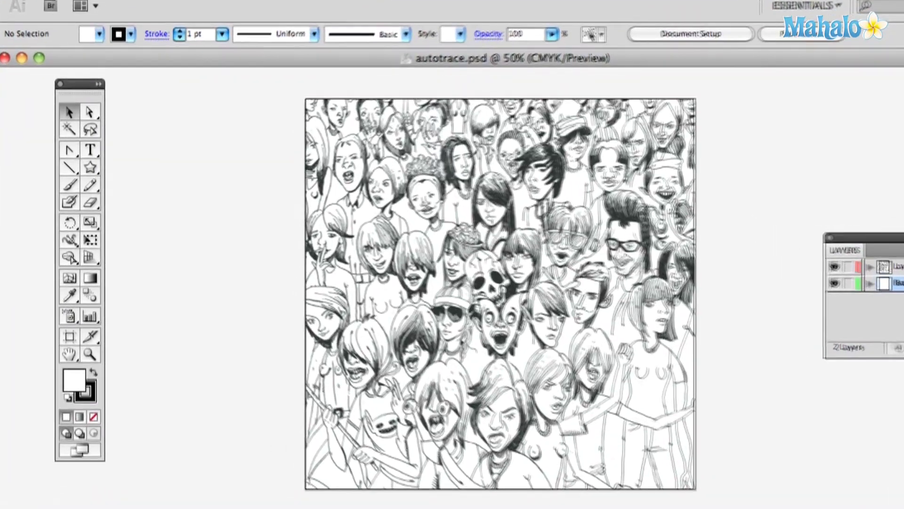
Delete the Background Image layer and select the embedded crowd drawing.
left_click(641, 171)
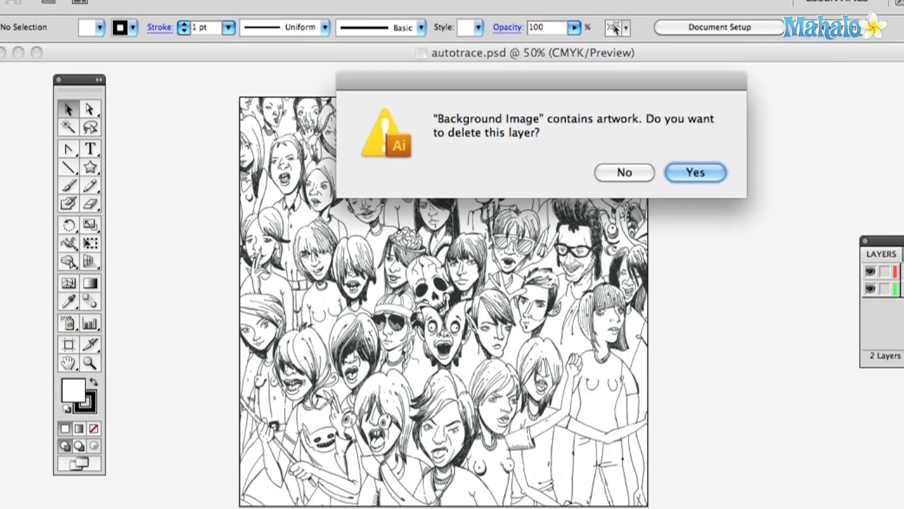
left_click(682, 171)
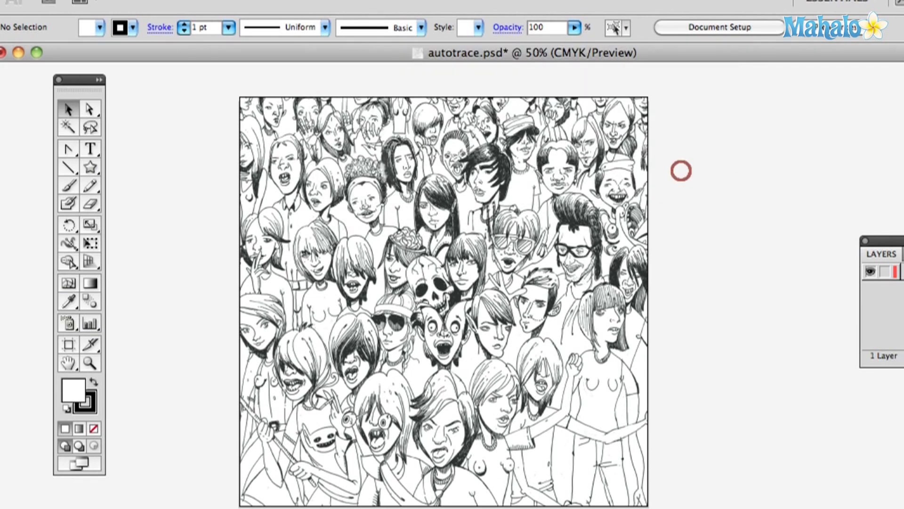
left_click(474, 233)
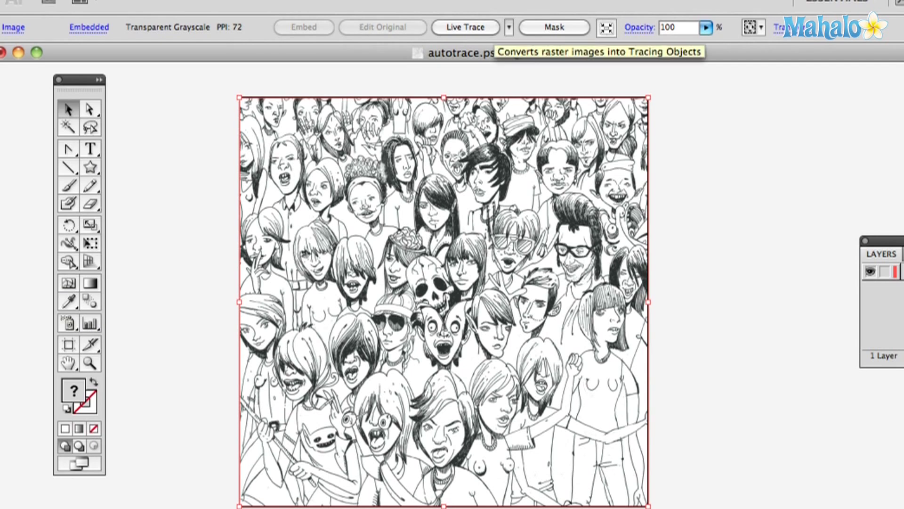
Live-trace the crowd drawing with Simple Trace (threshold 128, minimum area 10 px).
left_click(508, 28)
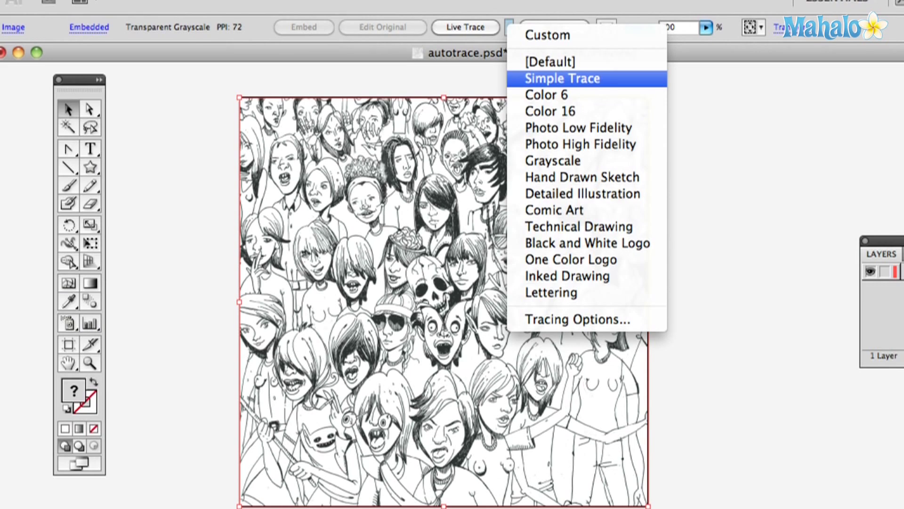
left_click(599, 79)
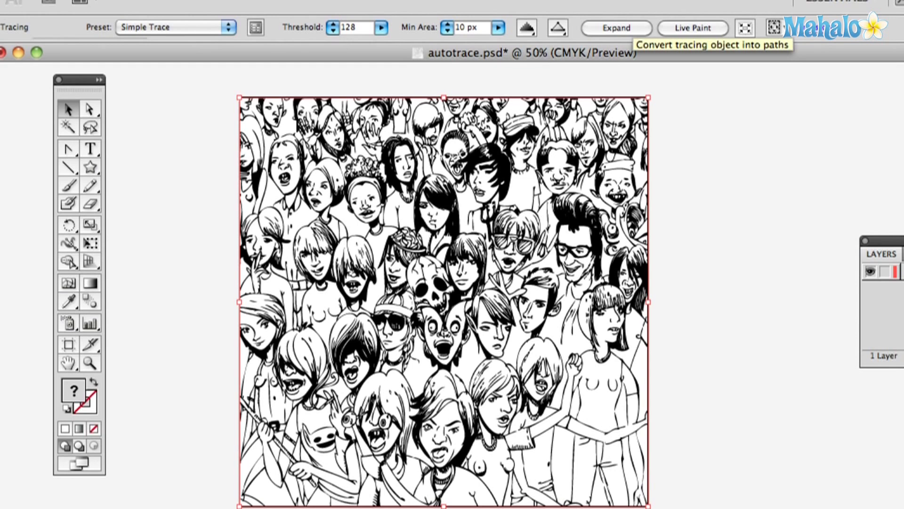
Expand the trace into editable paths and select all of them.
left_click(616, 28)
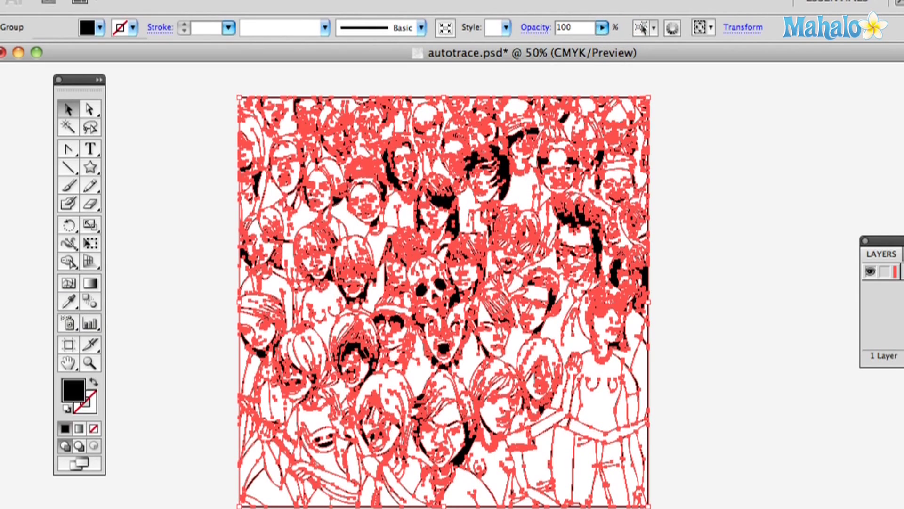
left_click(704, 98)
left_click(68, 109)
key("super+a")
Try red, then yellow fills on the traced paths, then undo back to the untraced drawing.
key("F6")
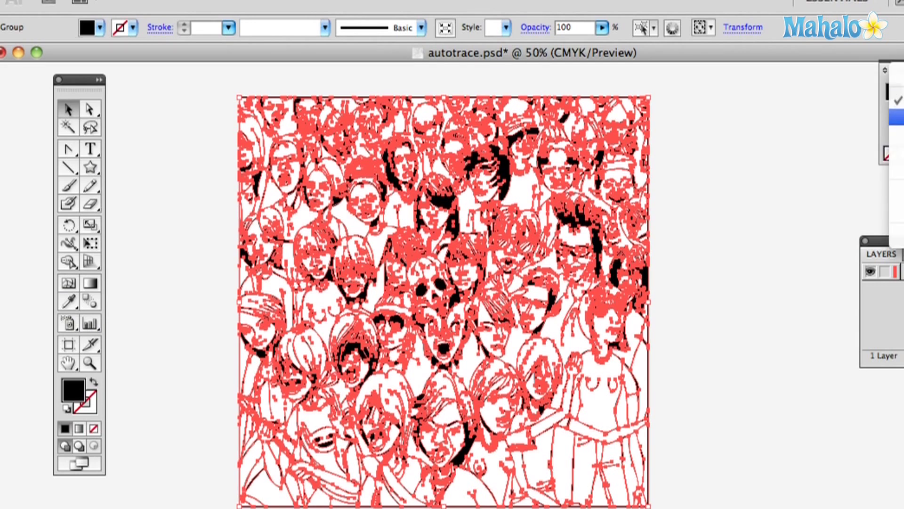
key("Escape")
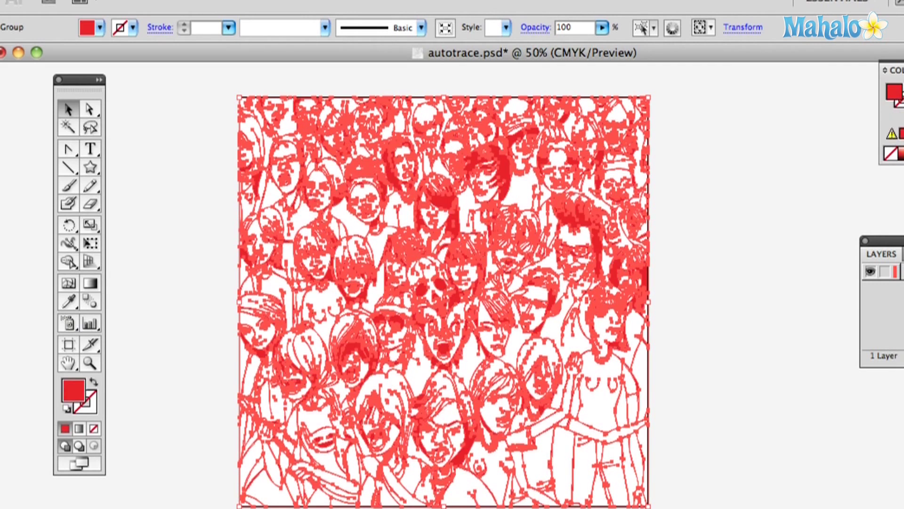
left_click(770, 162)
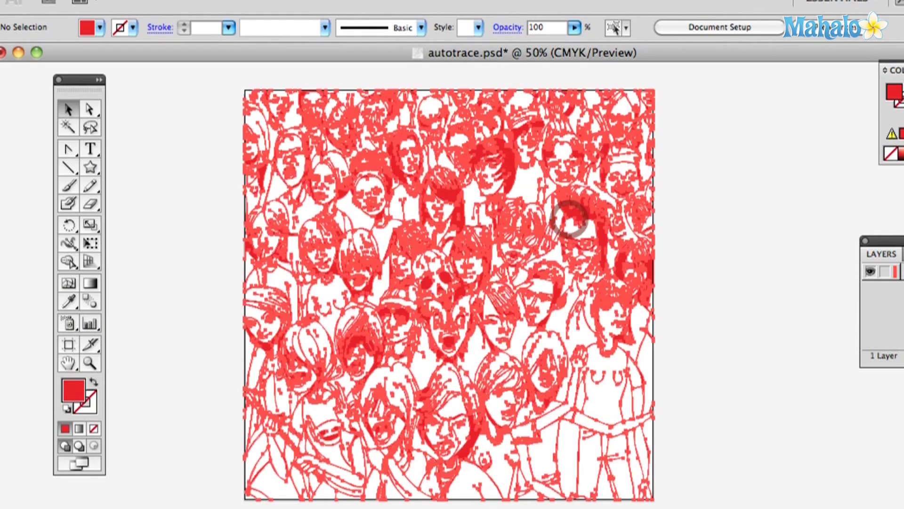
left_click(571, 207)
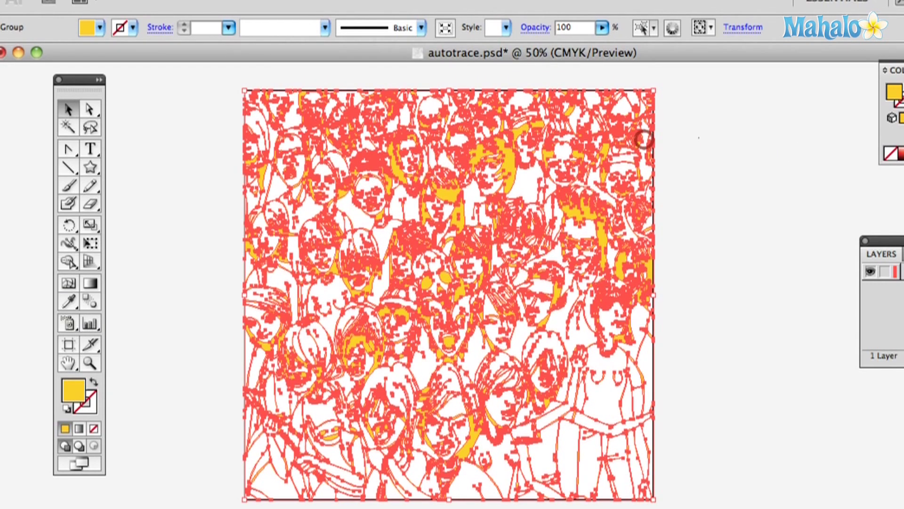
left_click(697, 137)
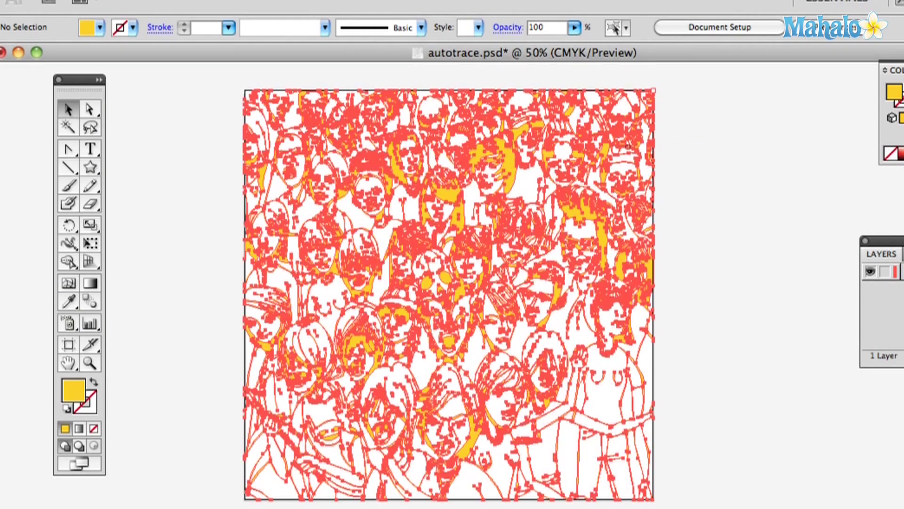
left_click(626, 146)
left_click(753, 147)
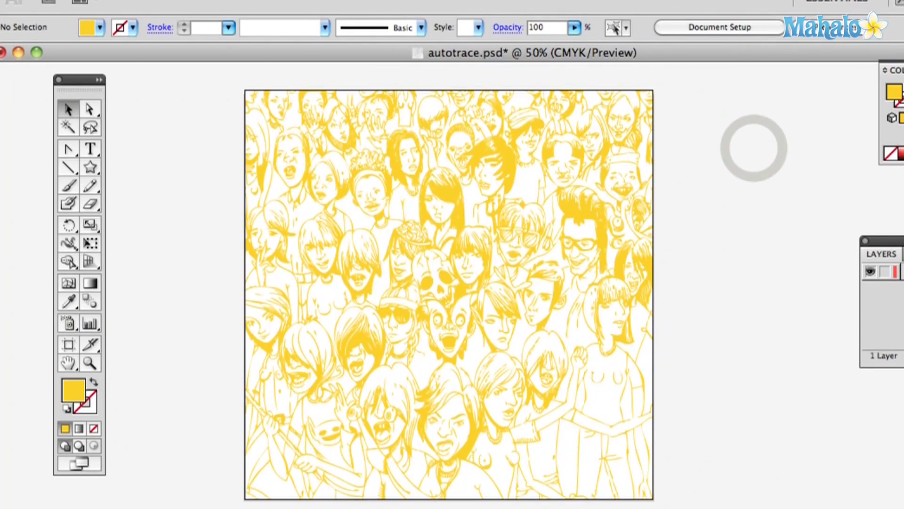
key("super+a")
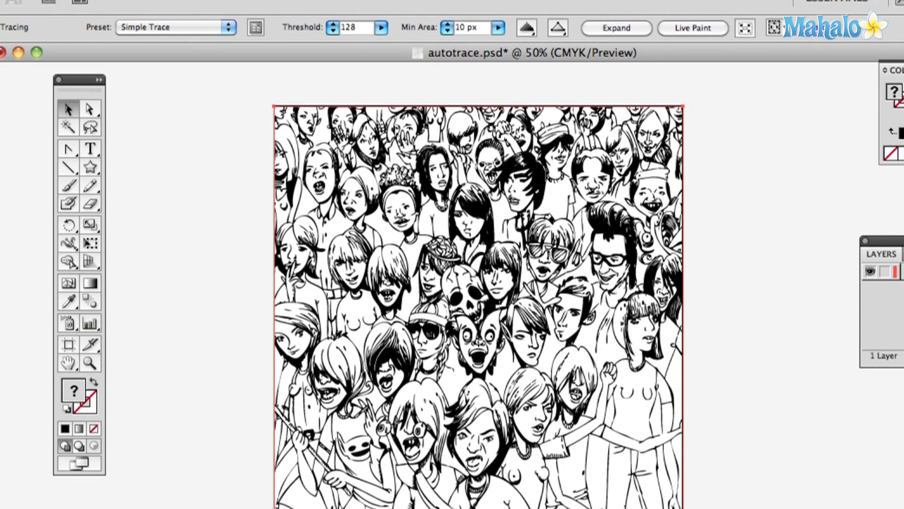
key("super+z")
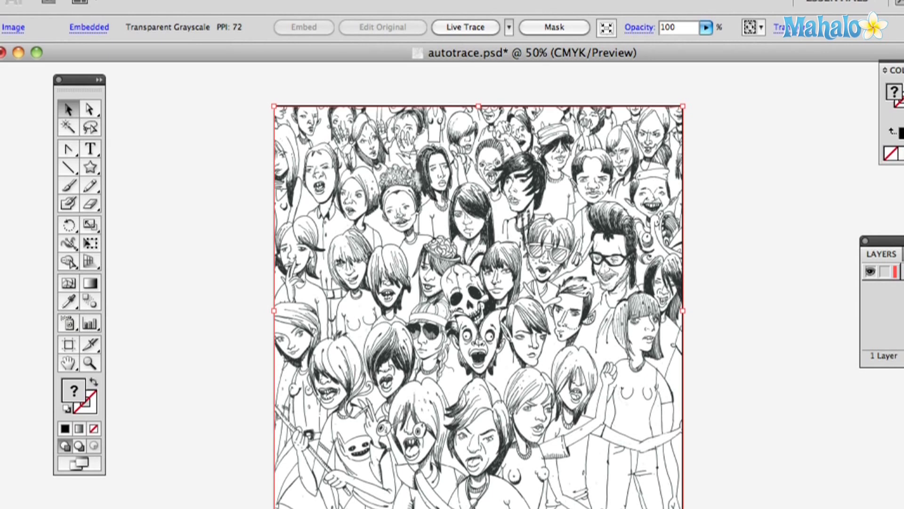
Bring up Tracing Options from the Live Trace preset list.
left_click(509, 27)
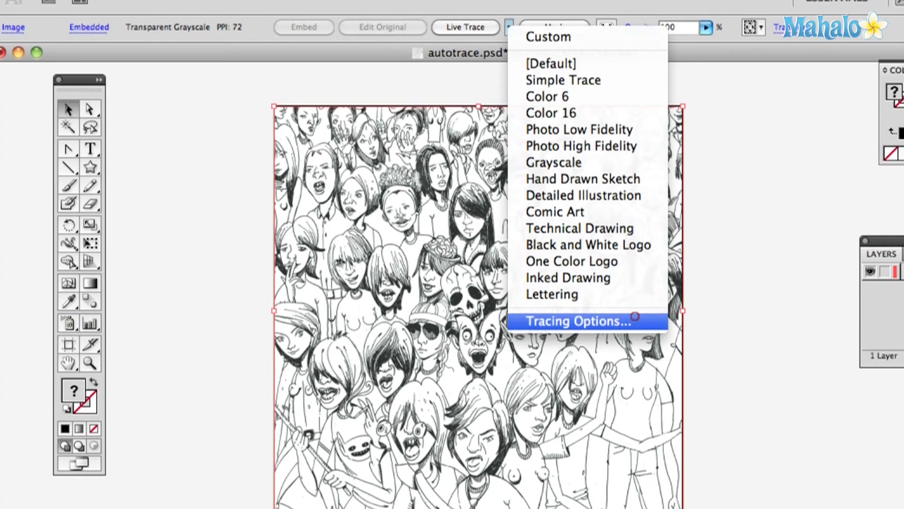
left_click(635, 318)
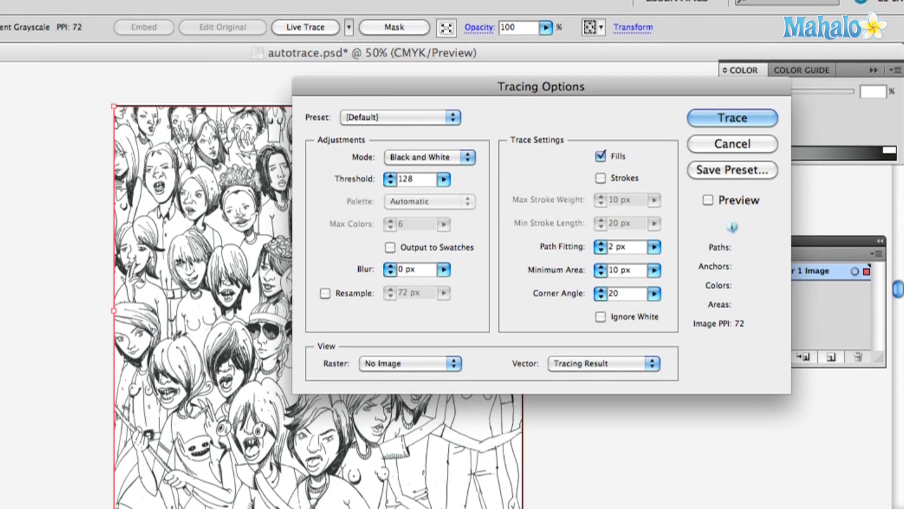
Trace in Black and White with preview, threshold 133, minimum area 0 px and Ignore White.
left_click(708, 200)
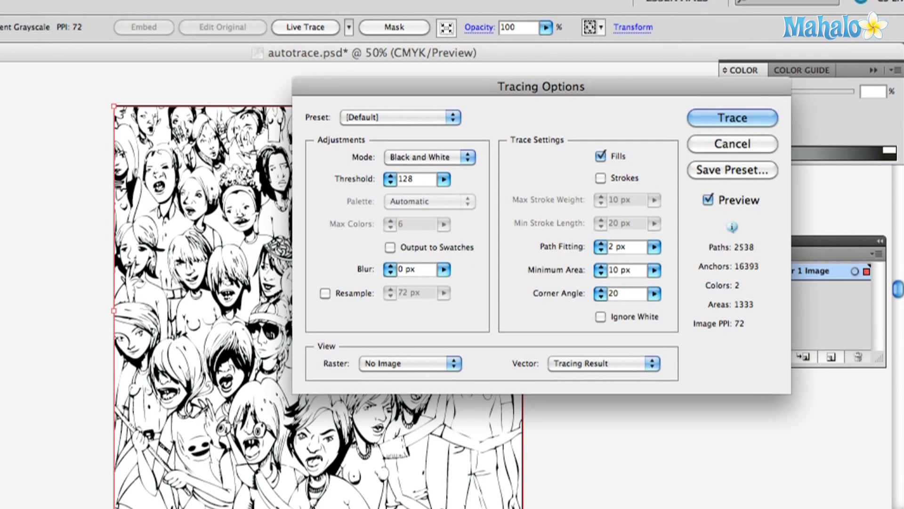
left_click(466, 157)
left_click(464, 158)
left_click(444, 179)
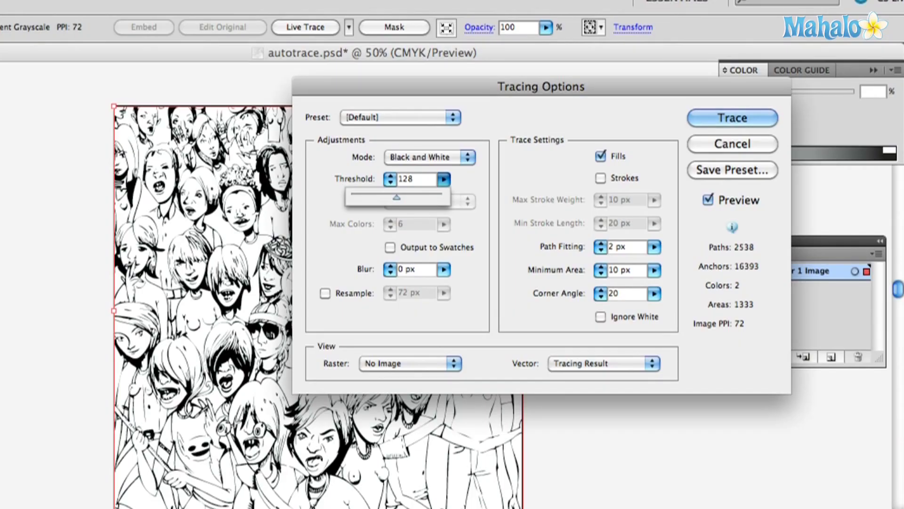
left_click_drag(396, 197, 398, 197)
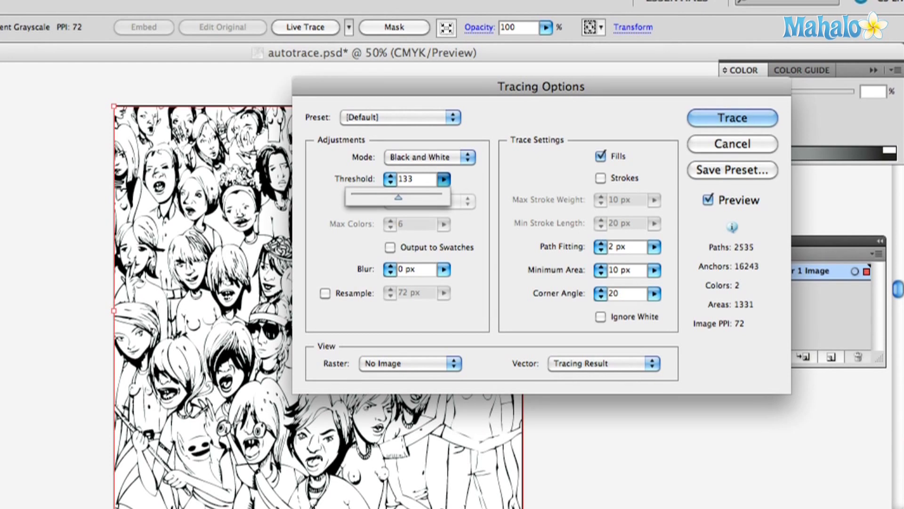
left_click(527, 282)
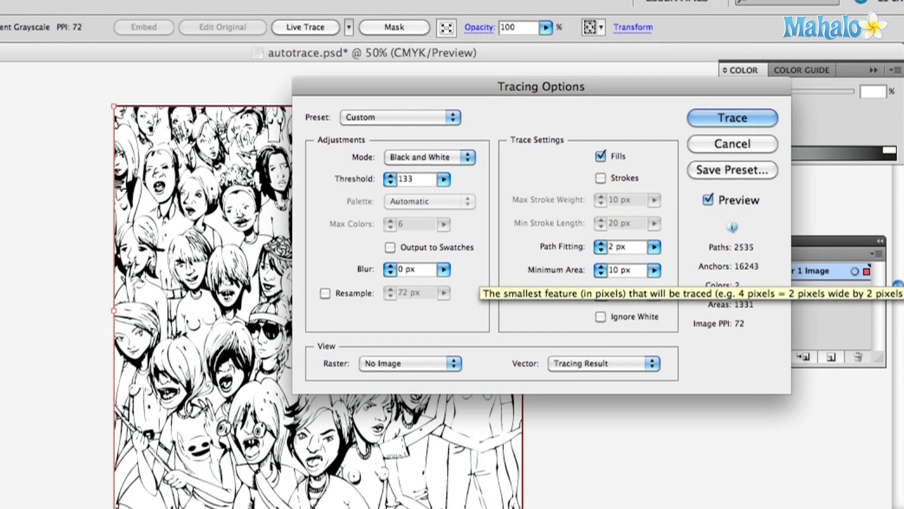
left_click(654, 271)
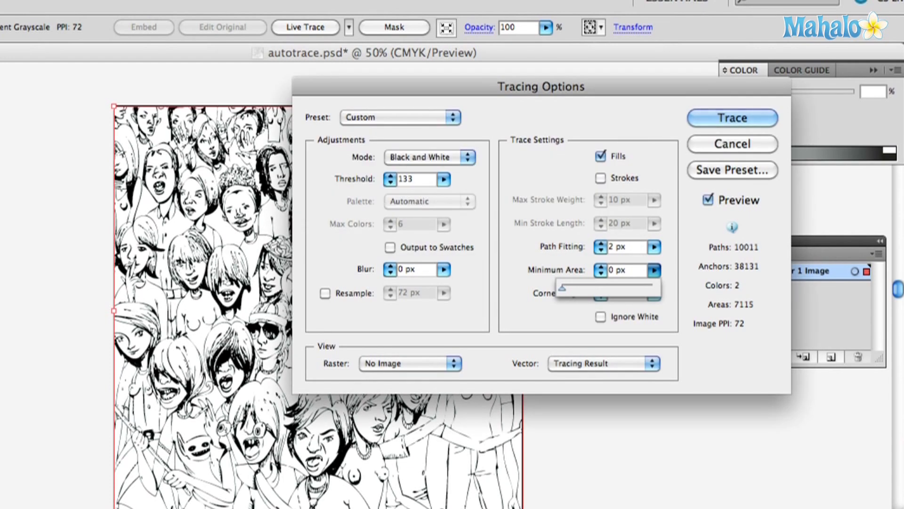
left_click(528, 316)
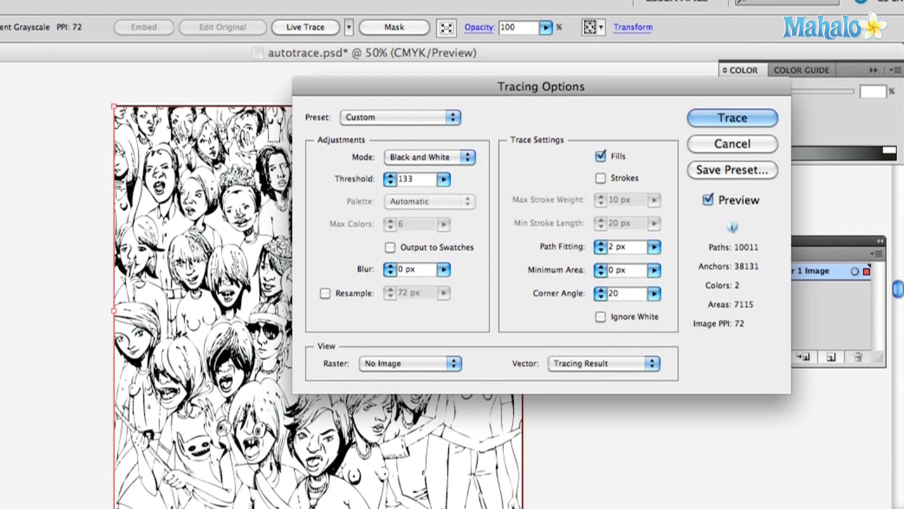
left_click(600, 317)
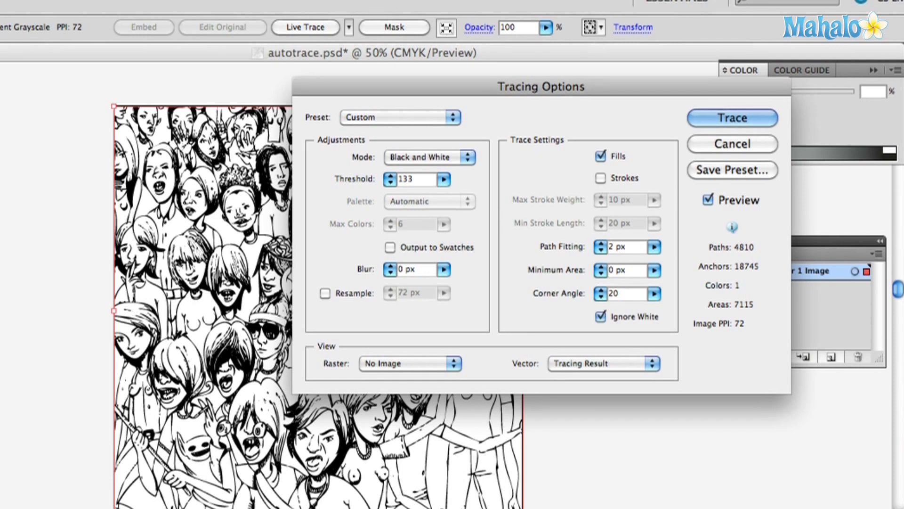
left_click(733, 117)
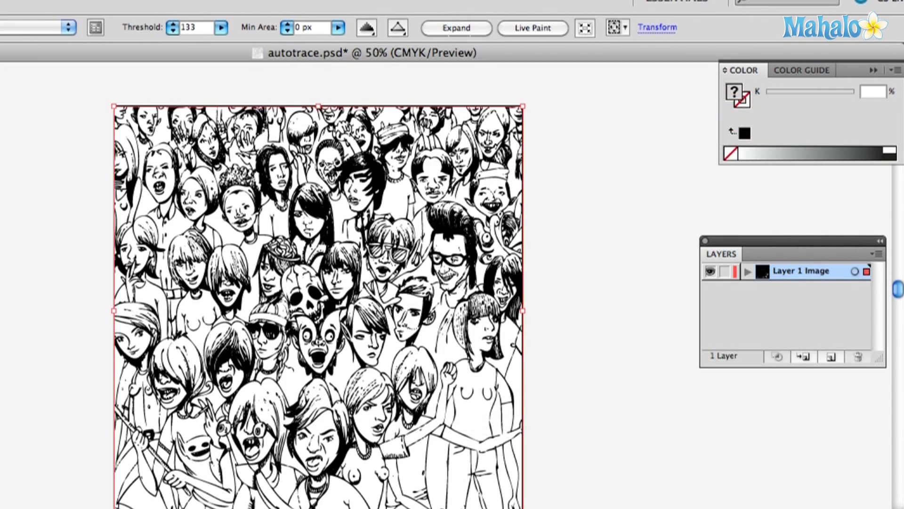
Expand the live trace into editable black vector paths and deselect them.
left_click(455, 28)
left_click(567, 135)
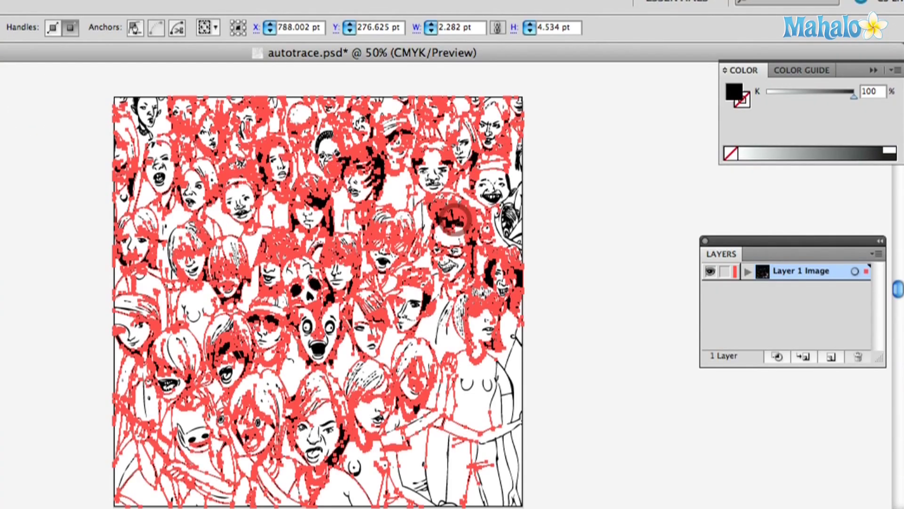
left_click(582, 186)
Inspect individual traced paths across the crowd, ending on a small path on the skull's forehead.
left_click(427, 212)
left_click(541, 182)
left_click(515, 182)
left_click(517, 125)
left_click(529, 121)
left_click(508, 172)
left_click(330, 176)
left_click(228, 199)
left_click(156, 235)
left_click(256, 241)
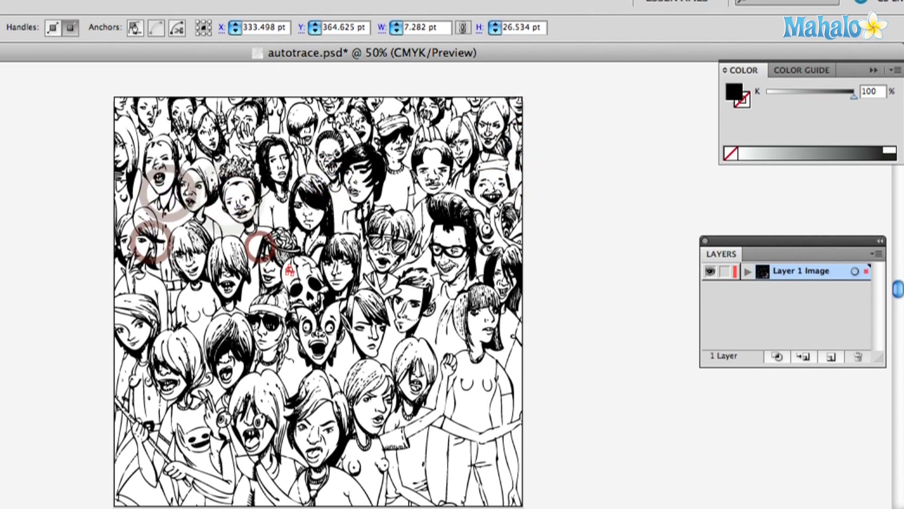
left_click(290, 270)
Zoom in around the skull to inspect the paths, deselect, then zoom back out.
key("super+equal")
key("super+equal")
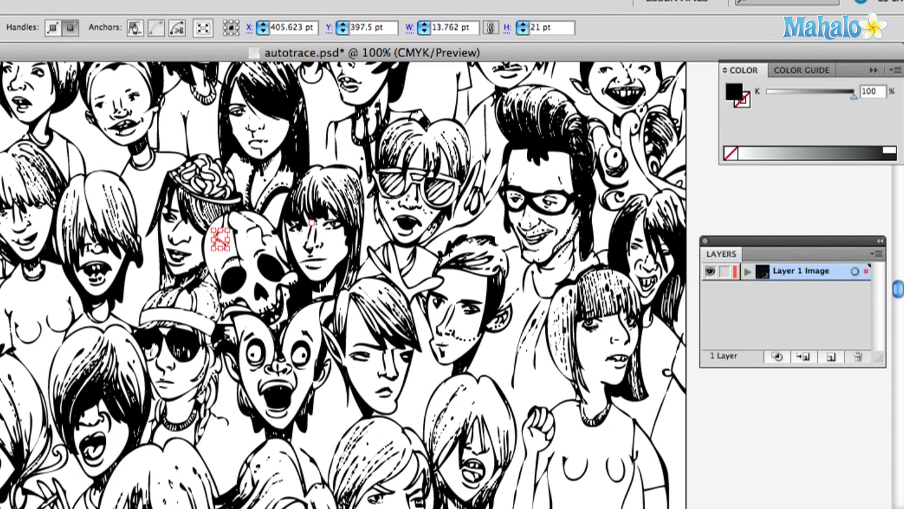
key("super+equal")
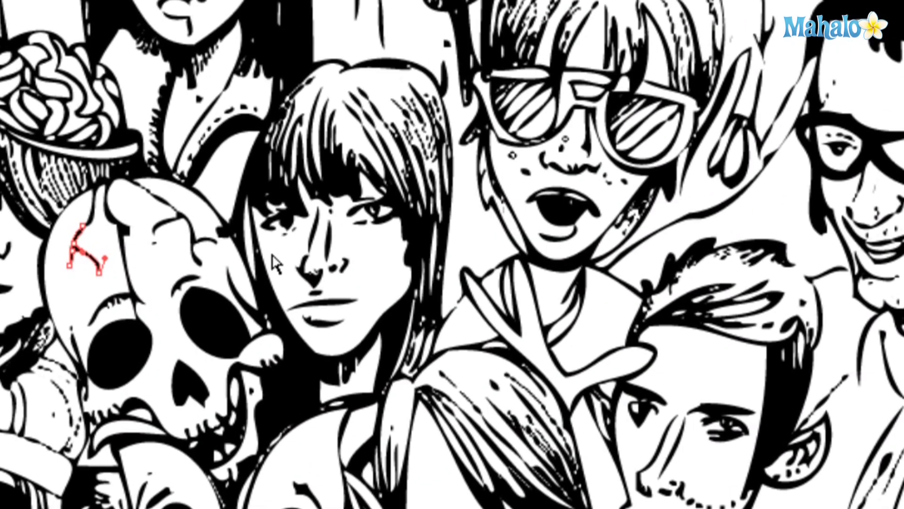
key("super+shift+a")
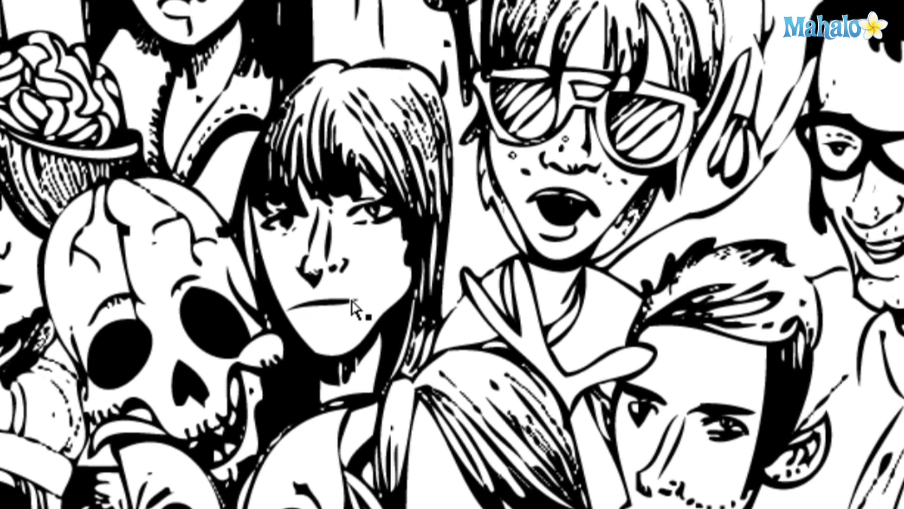
left_click(365, 282)
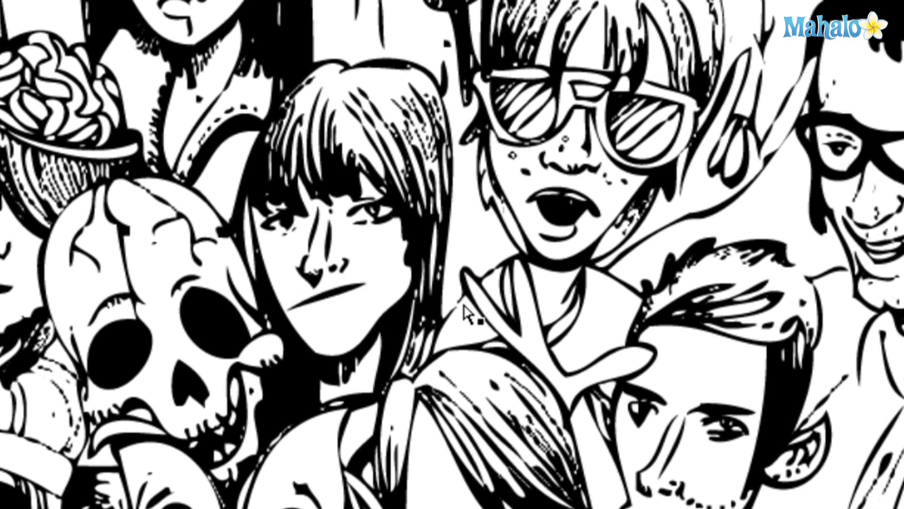
key("ctrl+0")
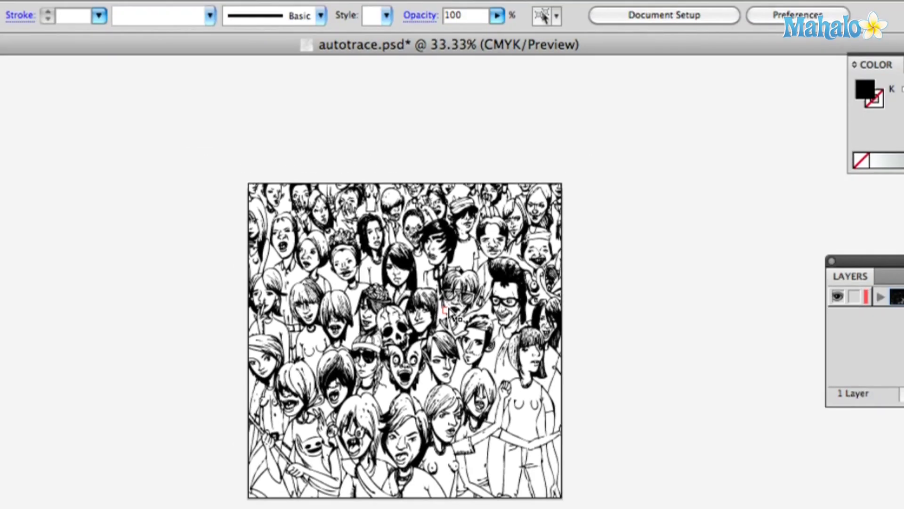
Marquee-select the whole traced crowd drawing and close the document.
left_click_drag(381, 182, 277, 166)
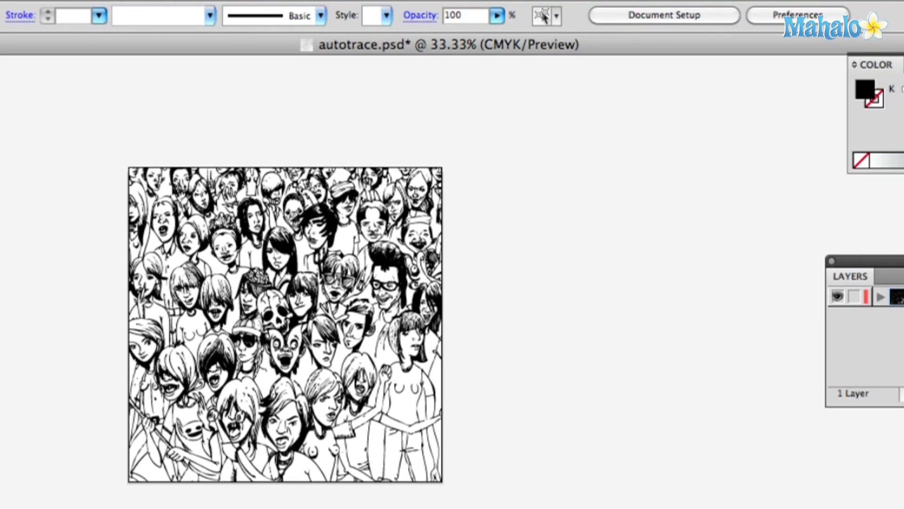
mouse_move(75, 111)
left_mouse_down()
mouse_move(357, 315)
mouse_move(698, 406)
left_mouse_up()
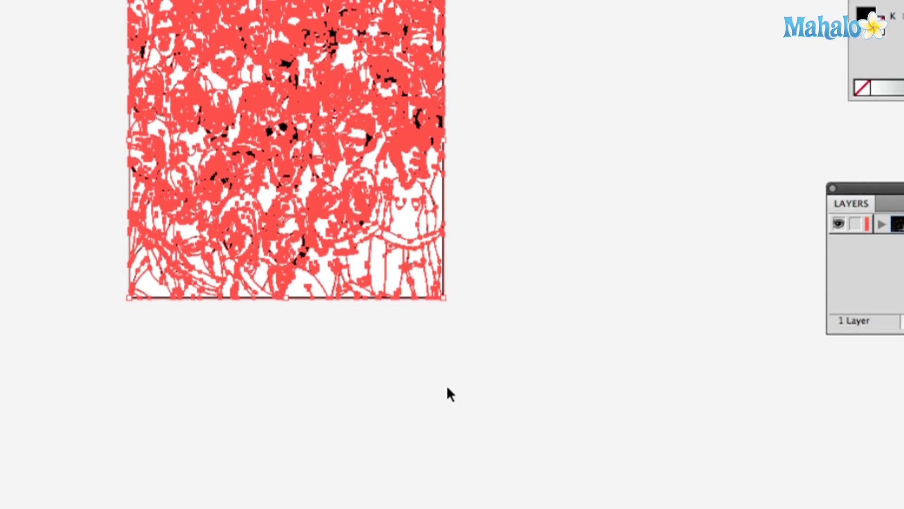
key("super+w")
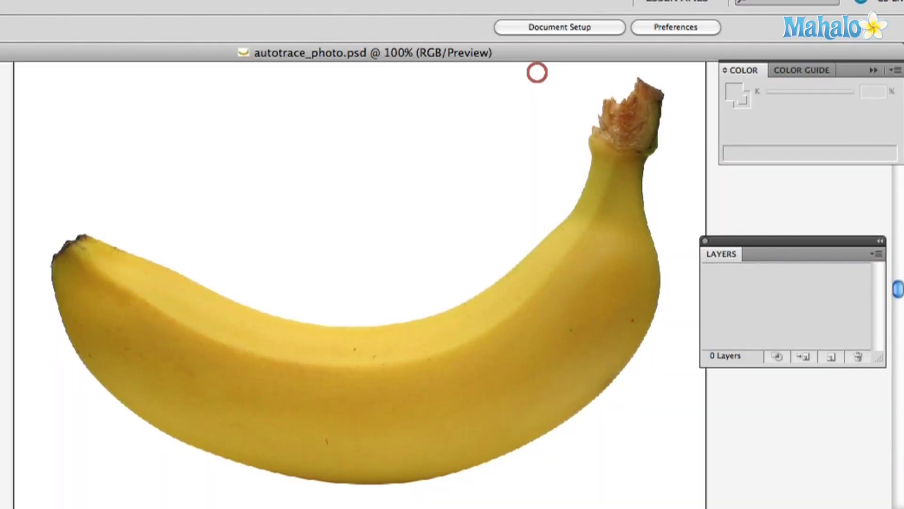
Trace the banana photo with Photo Low Fidelity (16 colours, 10 px minimum area) and expand it.
left_click(492, 221)
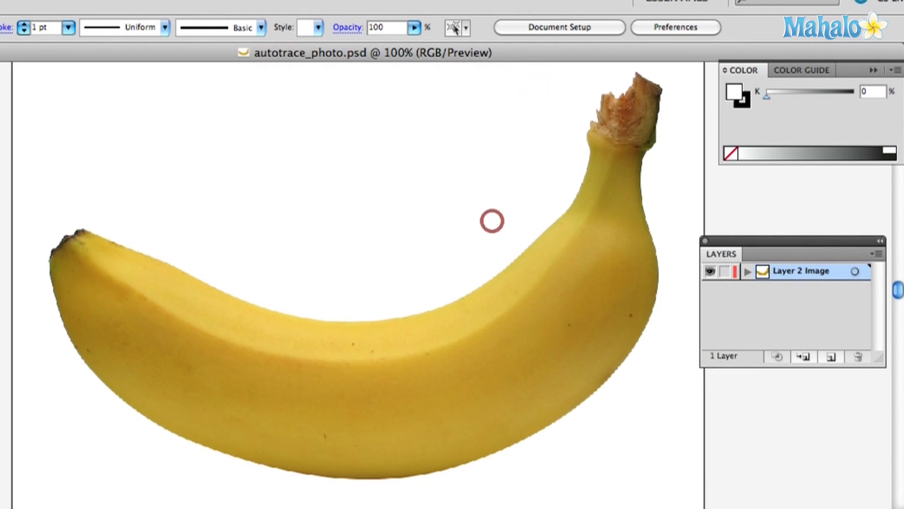
left_click(593, 231)
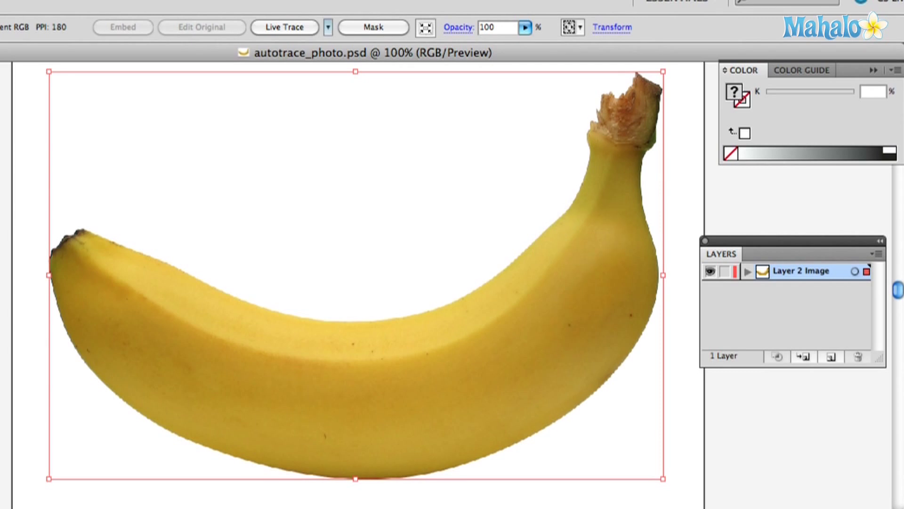
left_click(328, 27)
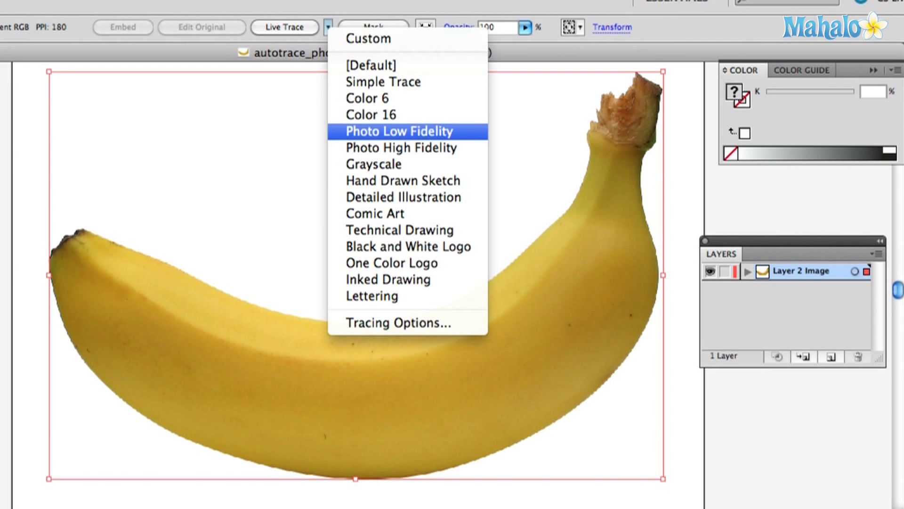
left_click(445, 132)
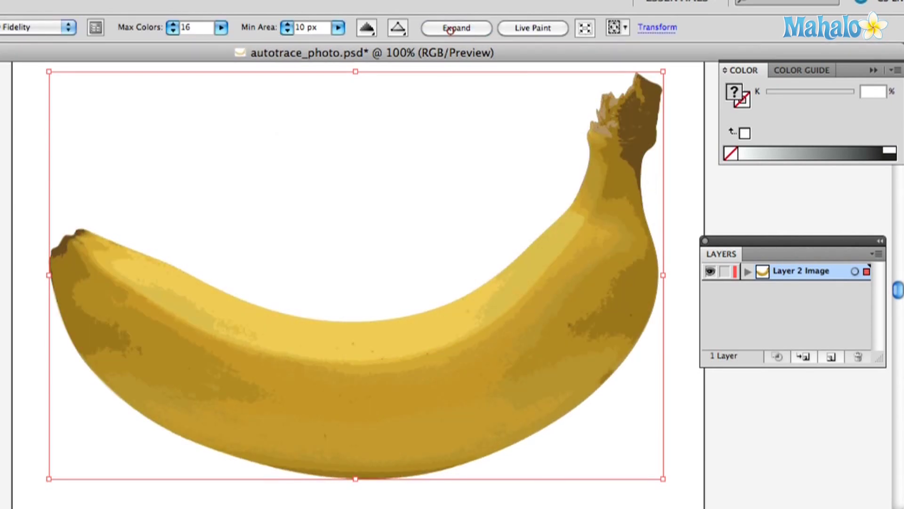
left_click(451, 29)
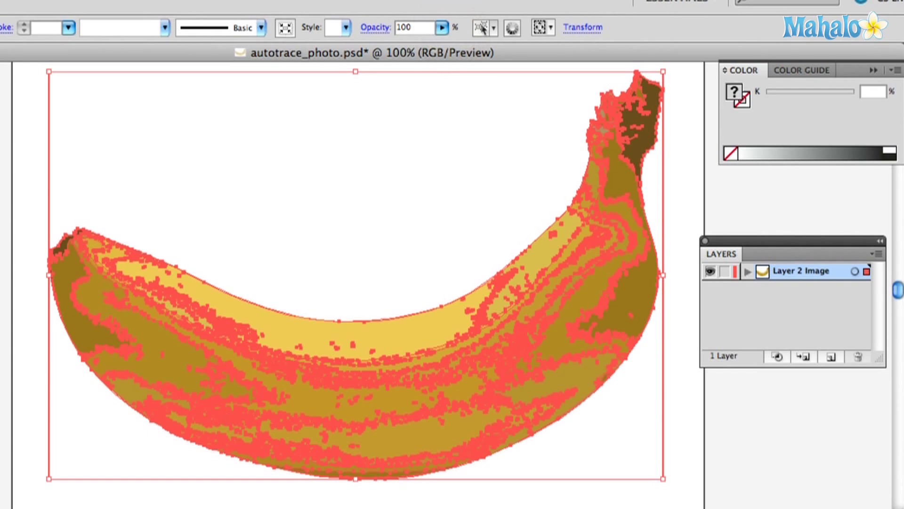
Select several banana colour shapes and recolour a stripe dark orange-red, then dark brown.
key("super+shift+a")
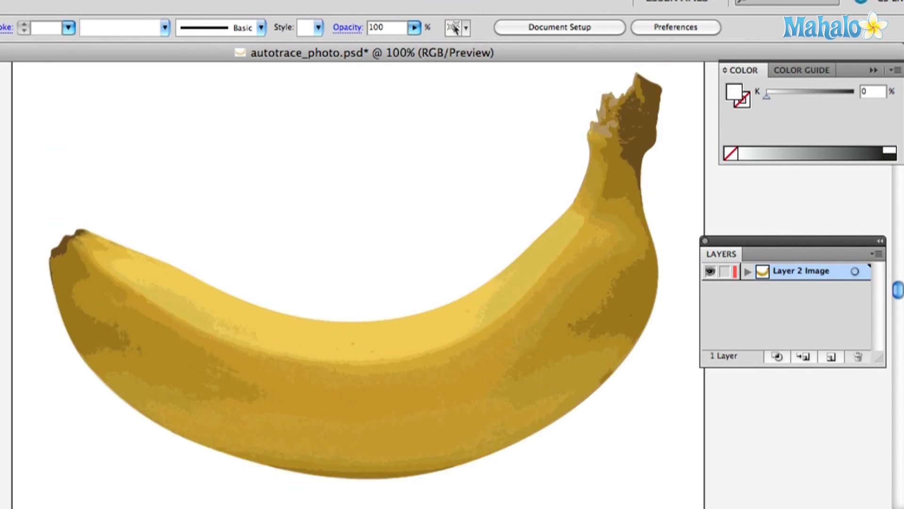
left_click(383, 330)
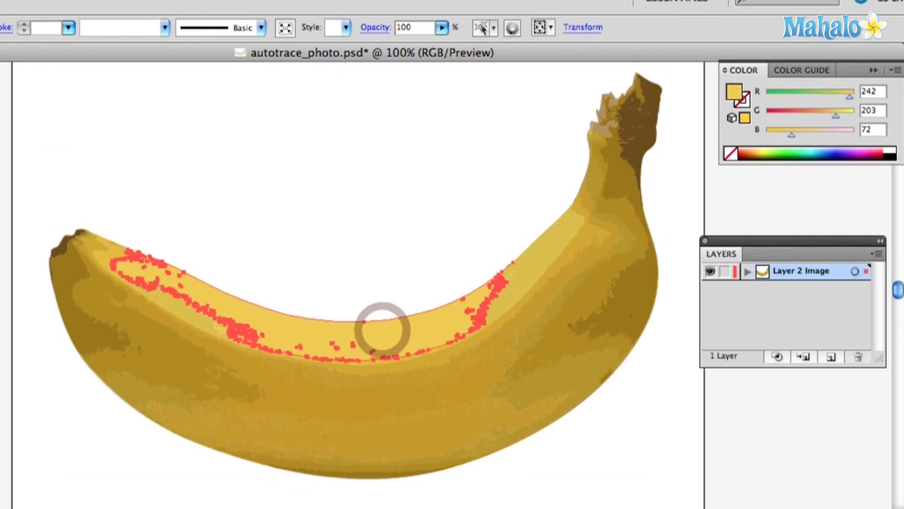
left_click(524, 259)
left_click(525, 258)
left_click(624, 293)
left_click(383, 403)
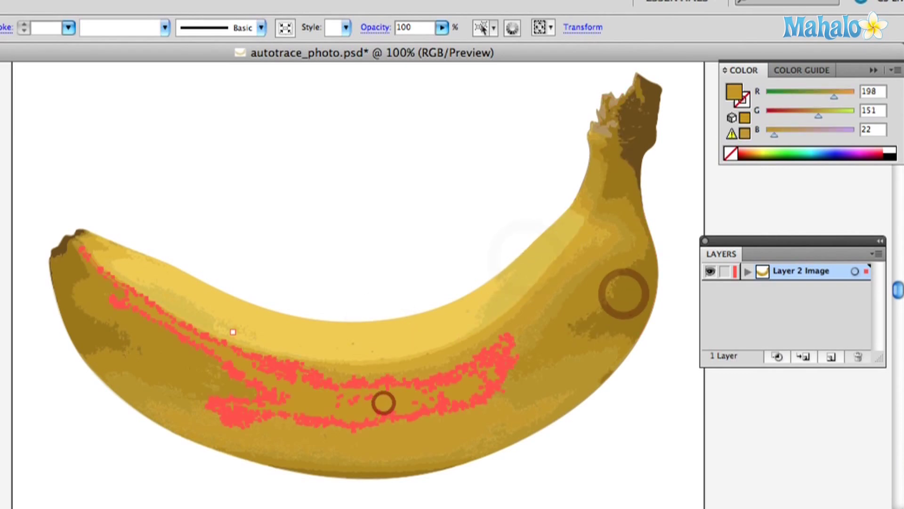
left_click_drag(819, 116, 768, 134)
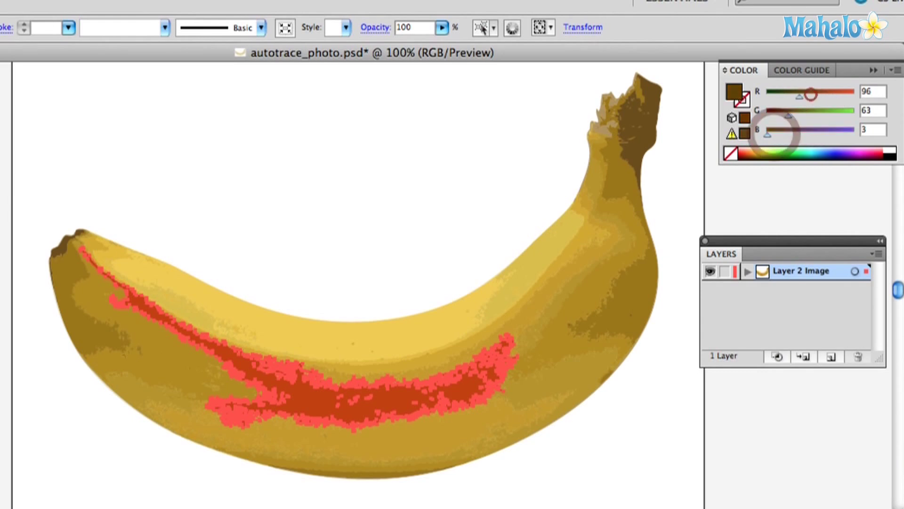
left_click_drag(834, 91, 807, 92)
Select the dark spot shapes and turn them golden yellow to match the banana.
left_click(514, 173)
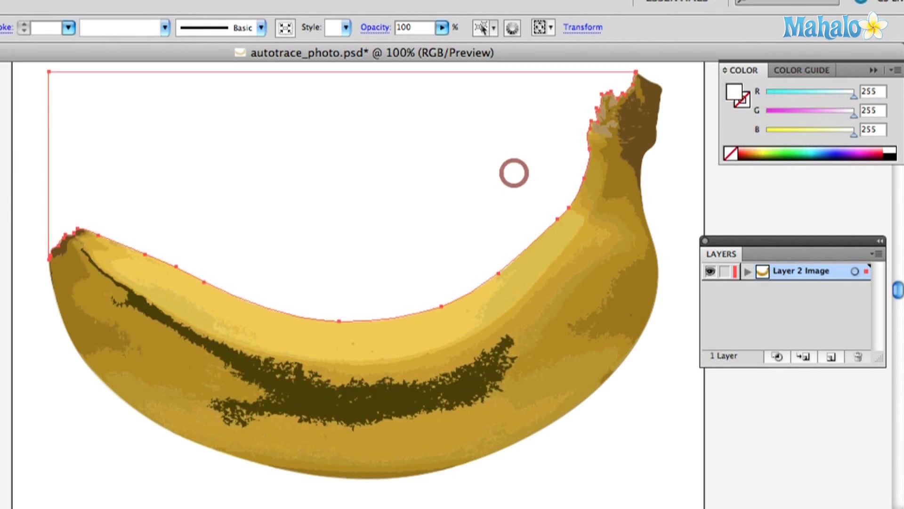
left_click(719, 162)
key("v")
key("super+shift+a")
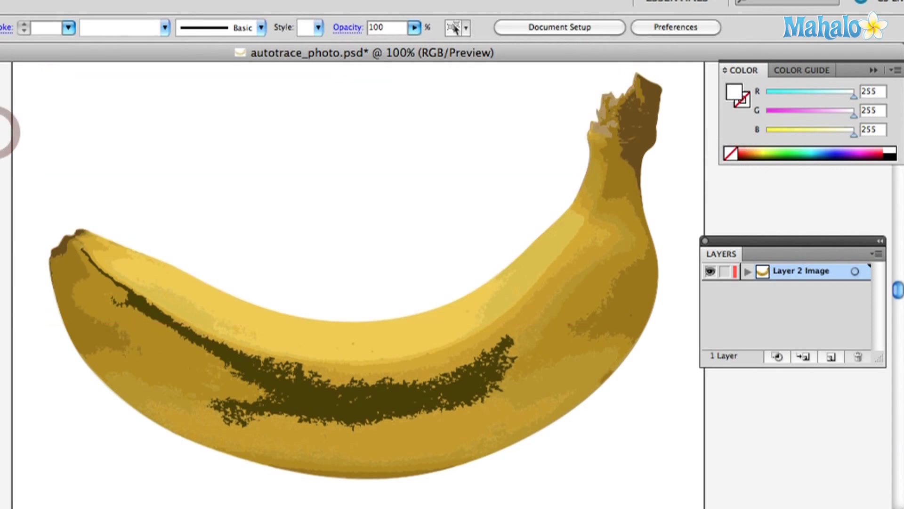
left_click(248, 388)
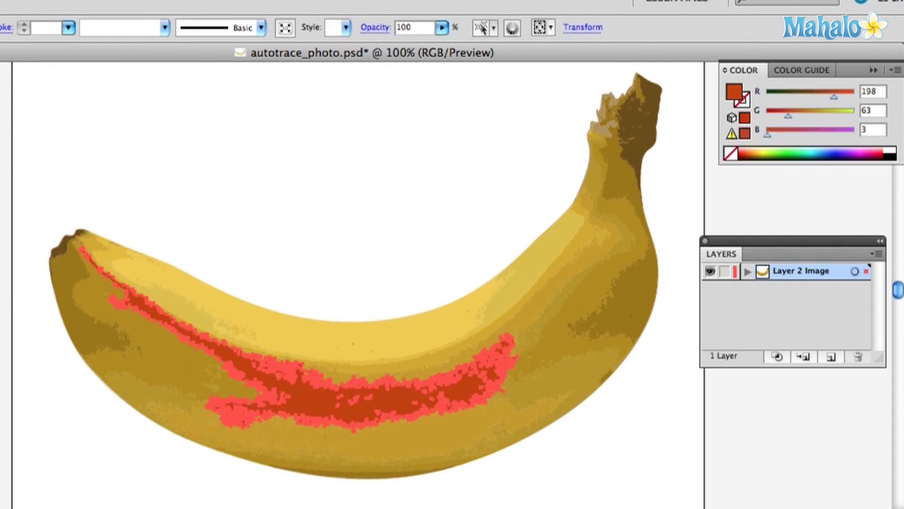
left_click_drag(788, 116, 819, 116)
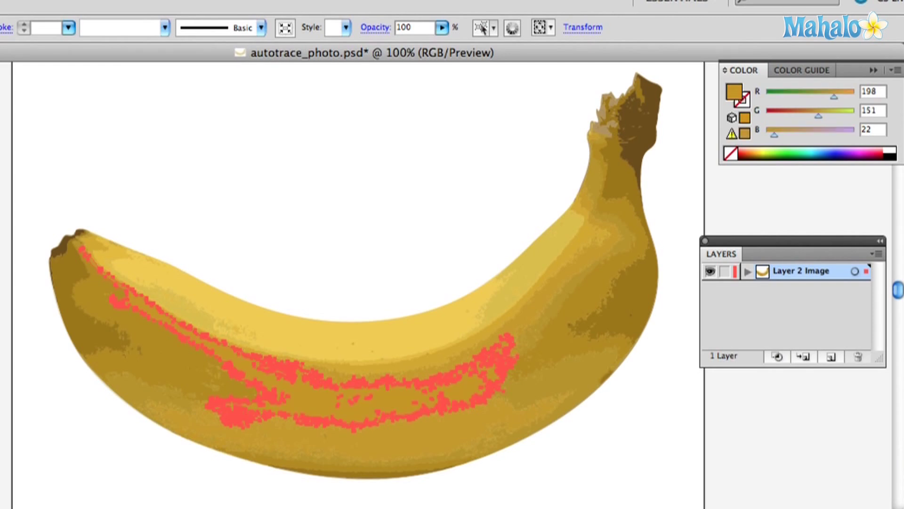
key("super+a")
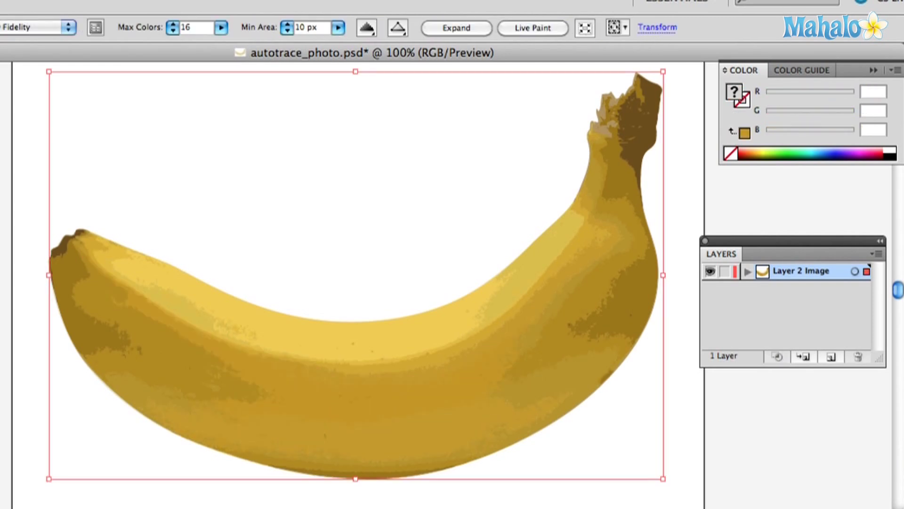
Undo back to the banana photo and open Tracing Options in Color mode with Preview on.
key("super+z")
key("super+z")
key("super+z")
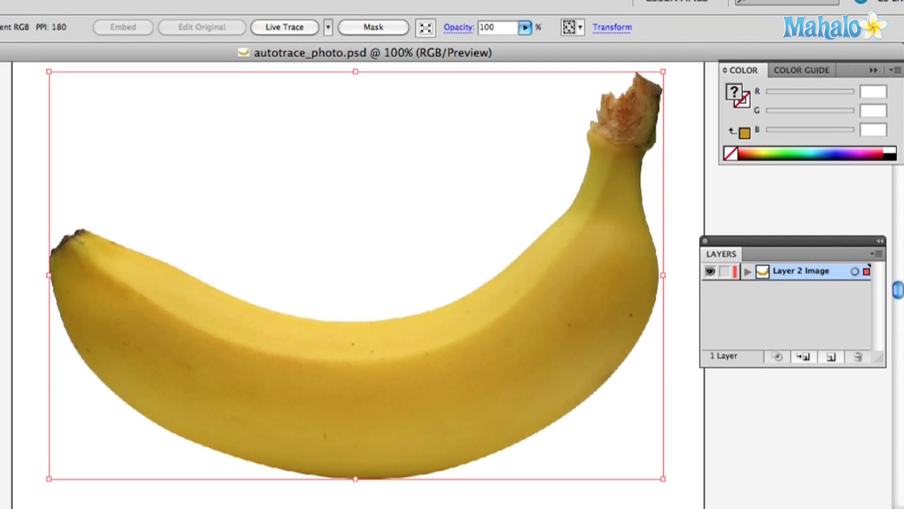
left_click(328, 27)
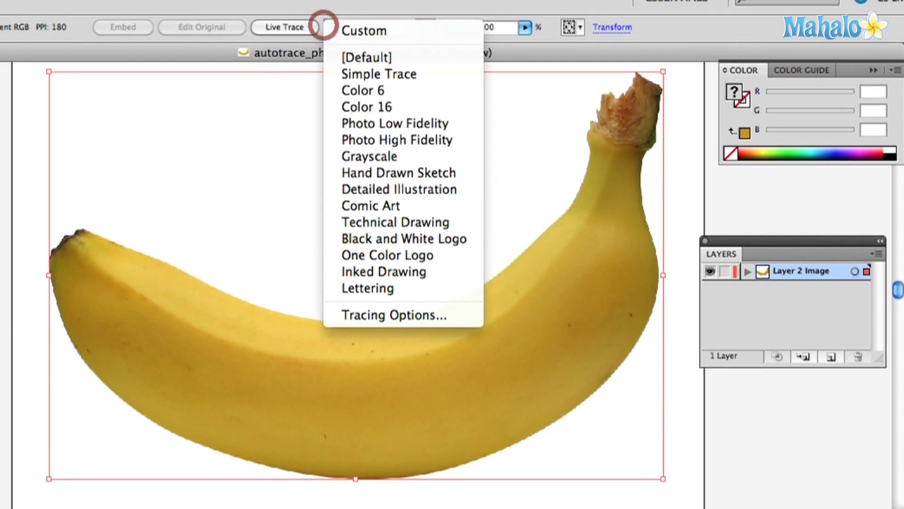
left_click(412, 314)
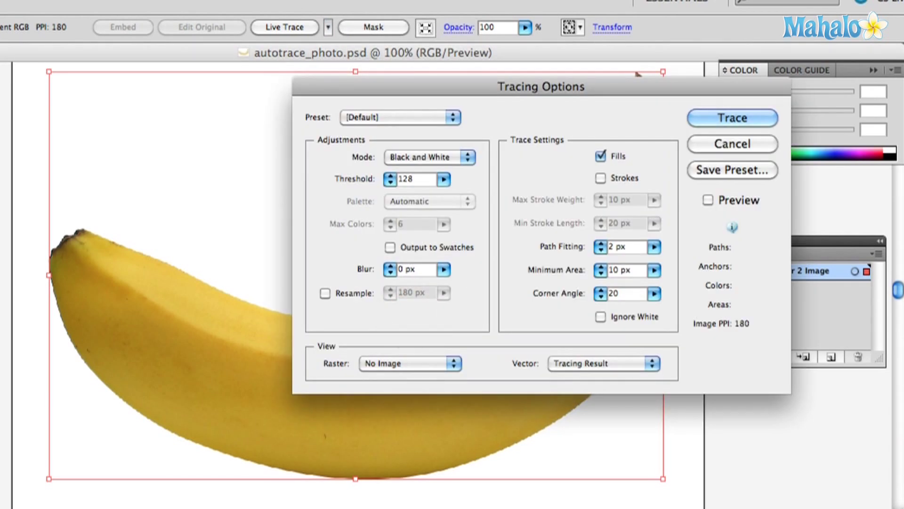
left_click(447, 157)
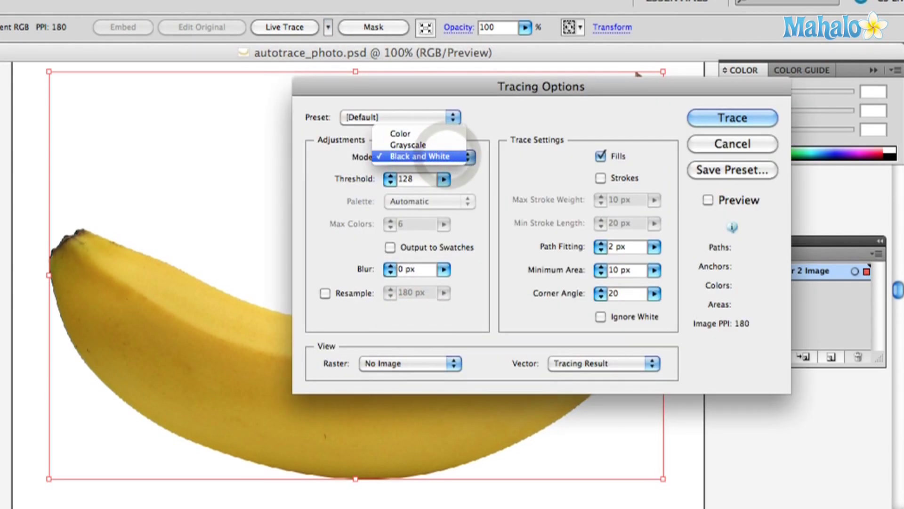
left_click(447, 133)
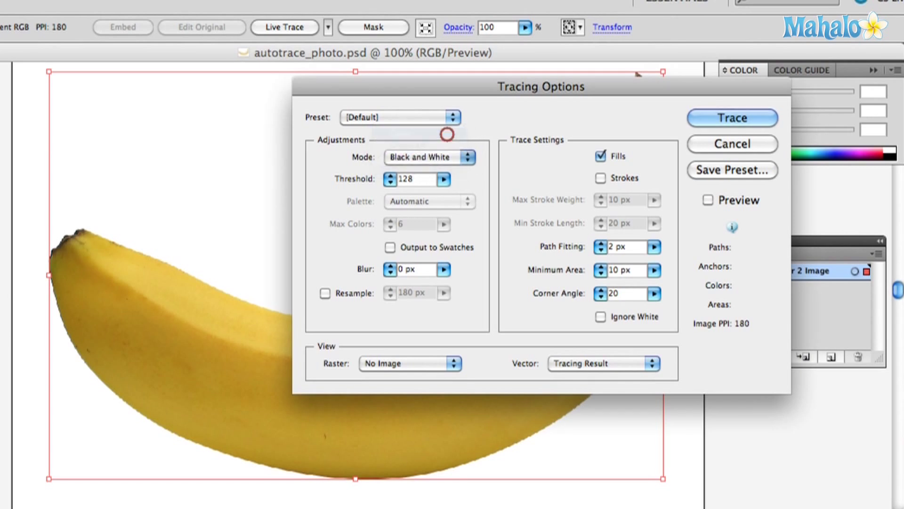
left_click(708, 200)
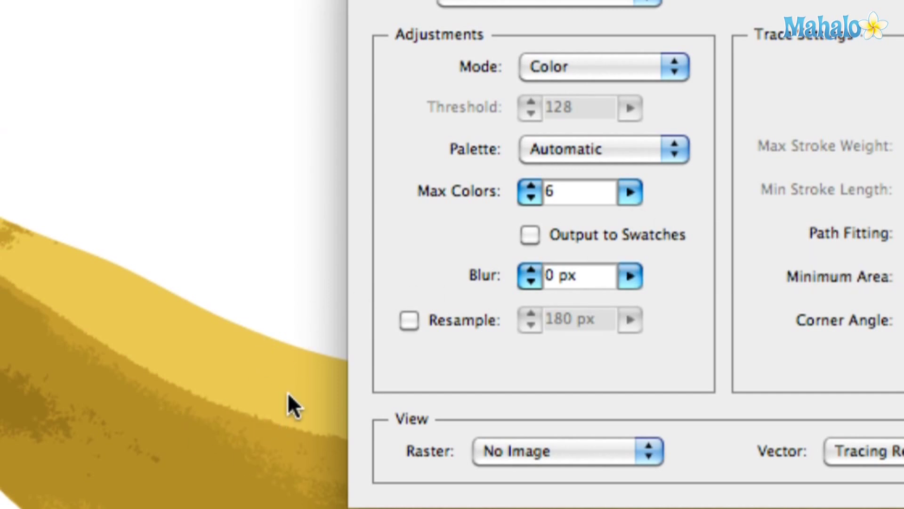
Set the trace to 6 maximum colours and an 8 px blur.
left_click(631, 192)
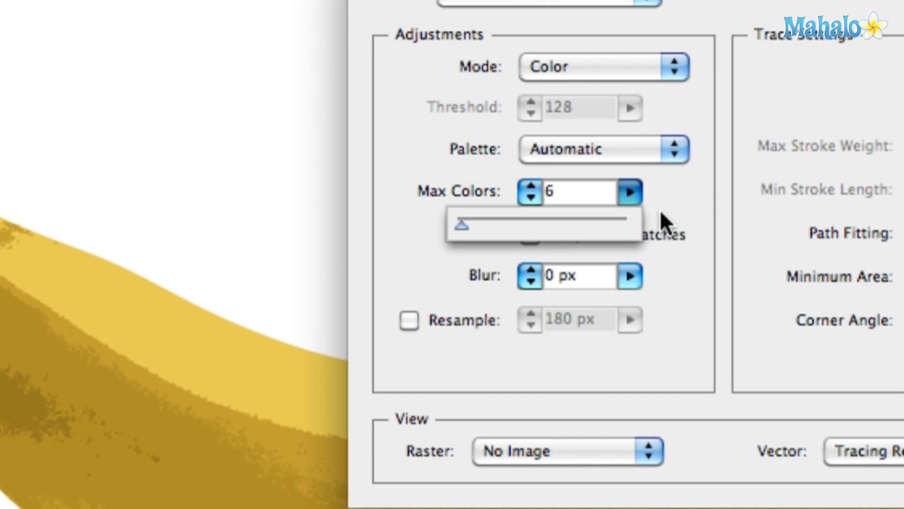
left_click(687, 222)
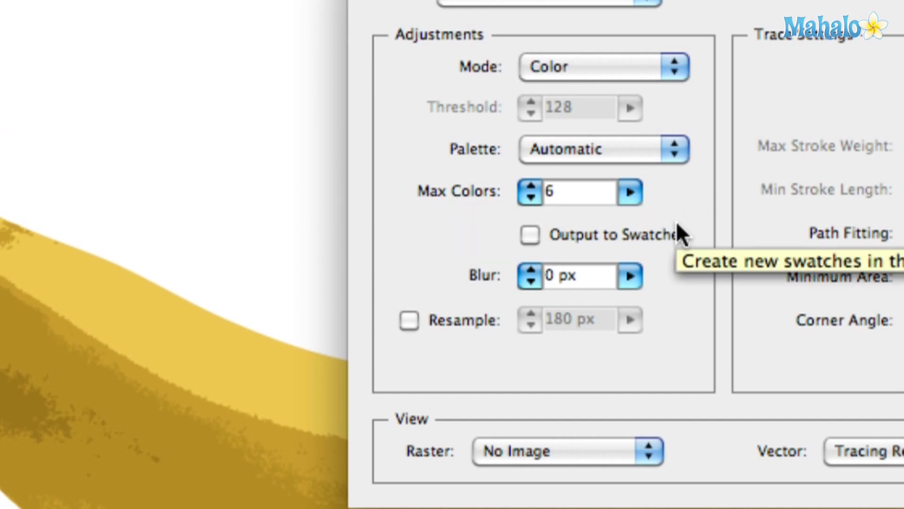
left_click(626, 277)
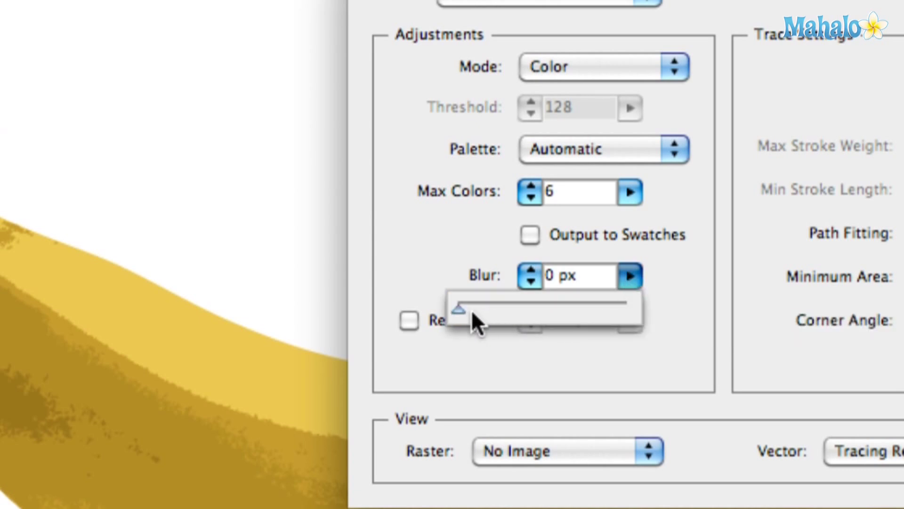
left_click_drag(462, 304, 479, 304)
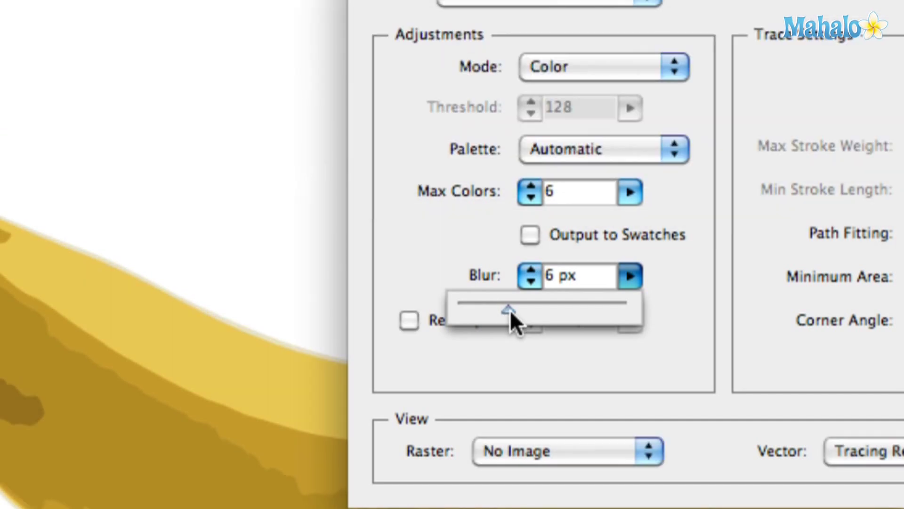
left_click_drag(510, 311, 524, 308)
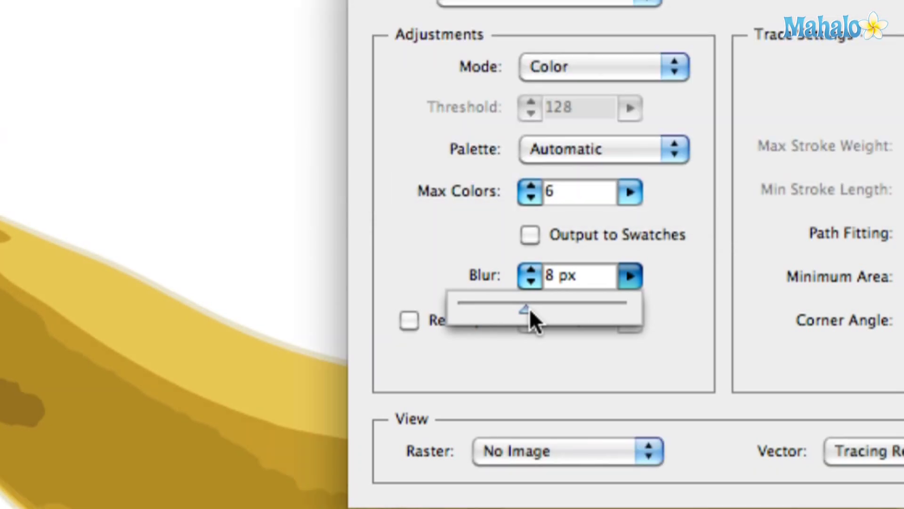
left_click(815, 326)
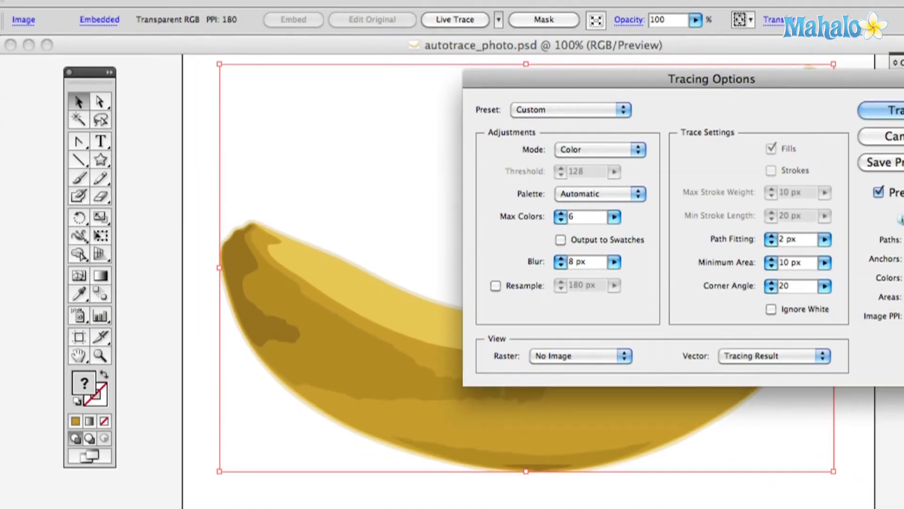
Trace and expand the banana into flat vector shapes, then deselect and view the artboard at 50%.
key("Return")
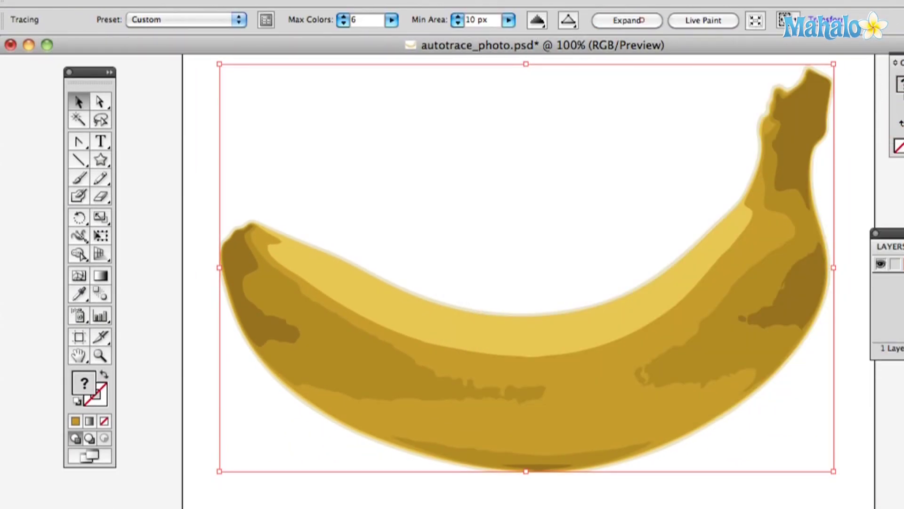
left_click(641, 20)
left_click(847, 123)
key("super+minus")
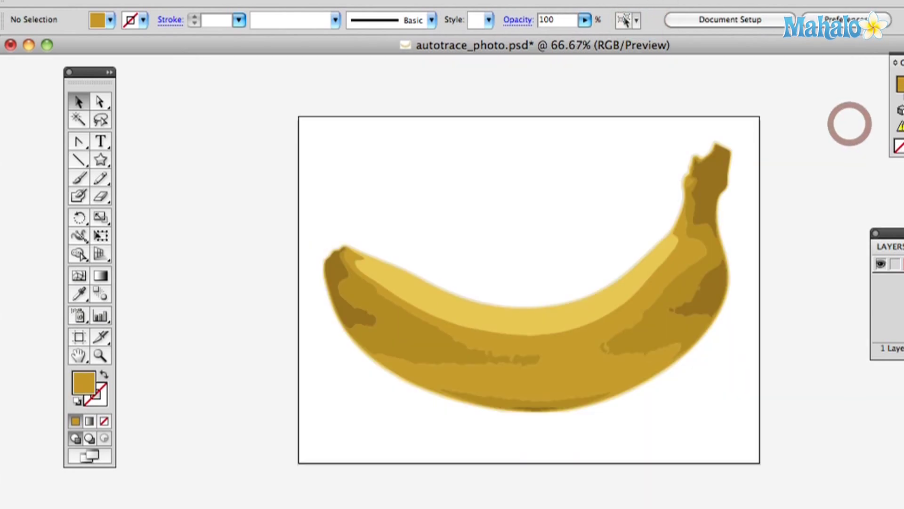
key("super+minus")
left_click_drag(853, 121, 783, 169)
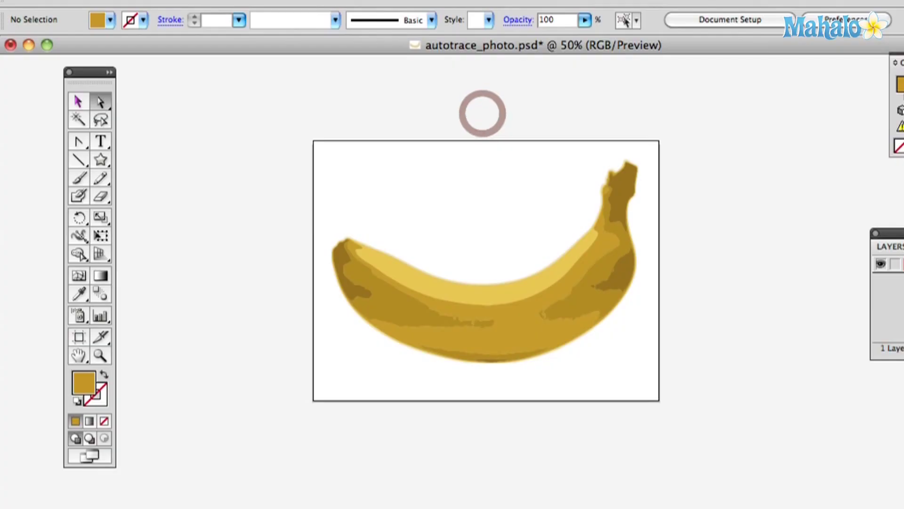
left_click(79, 101)
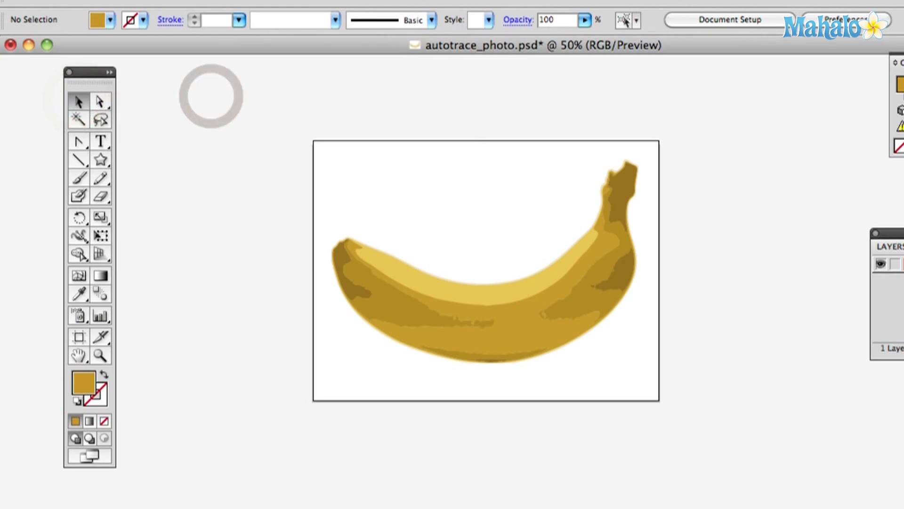